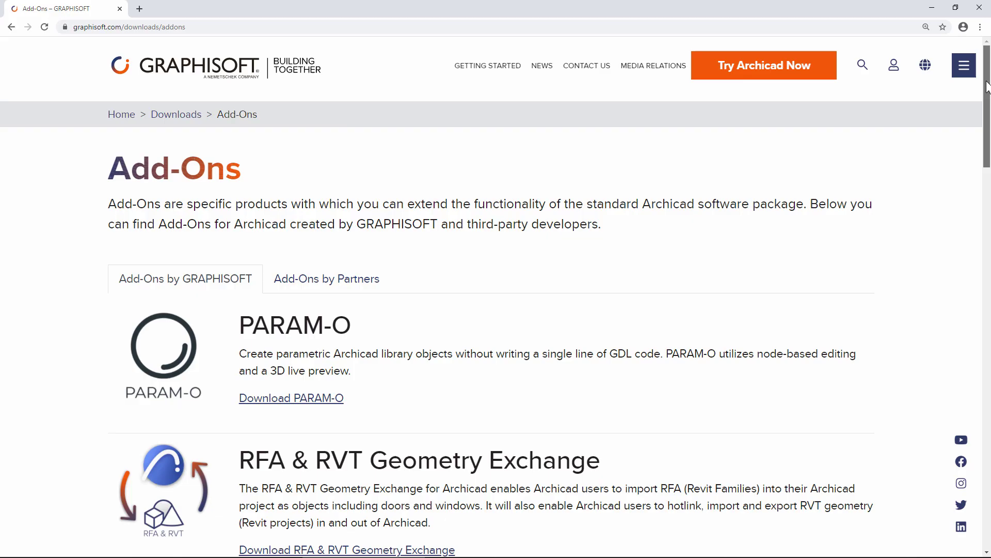
Step: Scroll down Graphisoft's Add-Ons page to the RFA & RVT Geometry Exchange entry
scroll(496, 300, down, 5)
scroll(989, 304, down, 10)
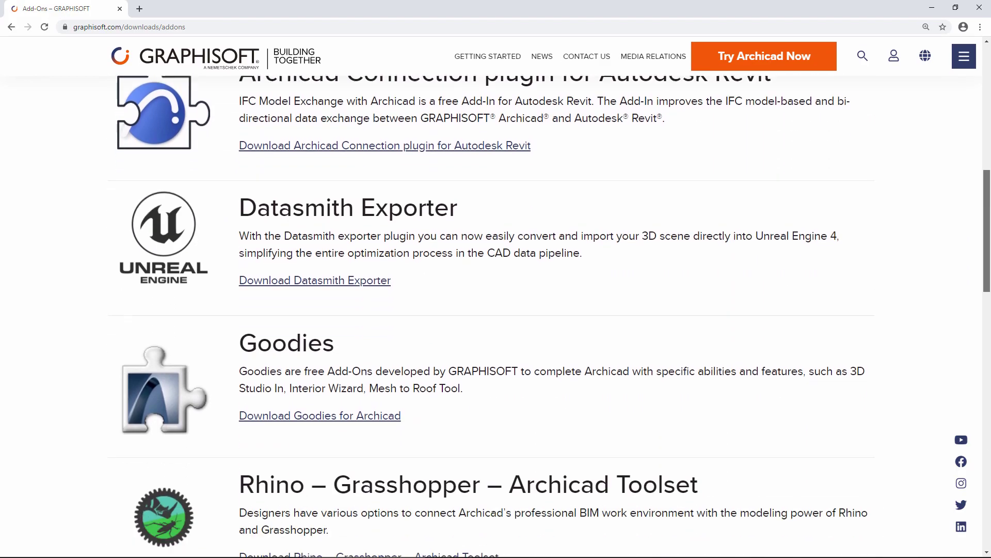
scroll(990, 304, down, 6)
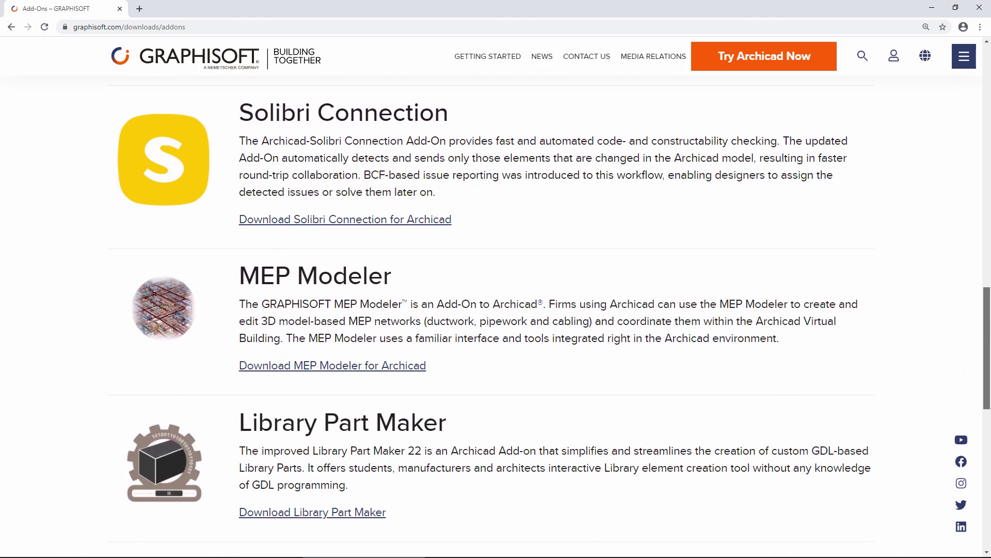
Step: Save a copy of the project as a Revit Project file (*.rvt)
click(8, 17)
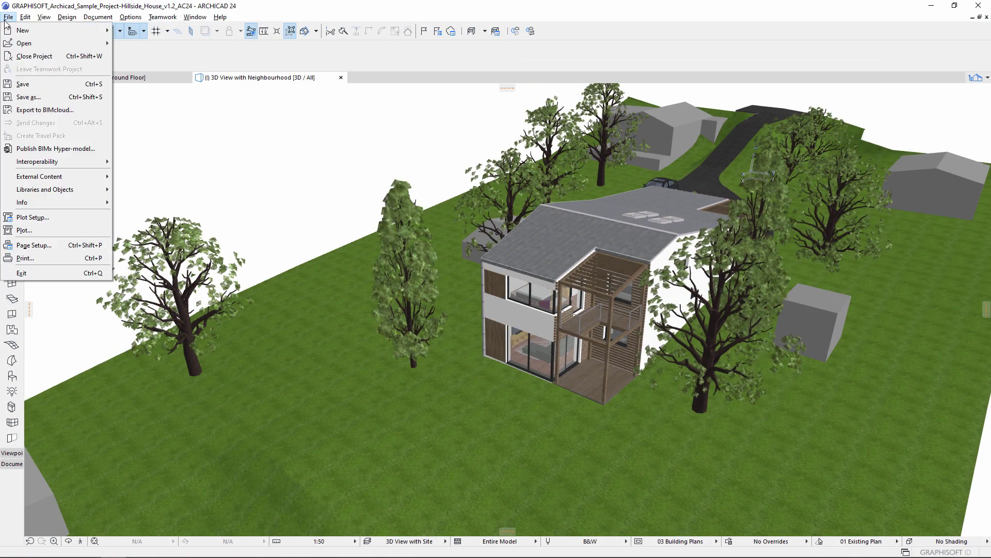
click(31, 96)
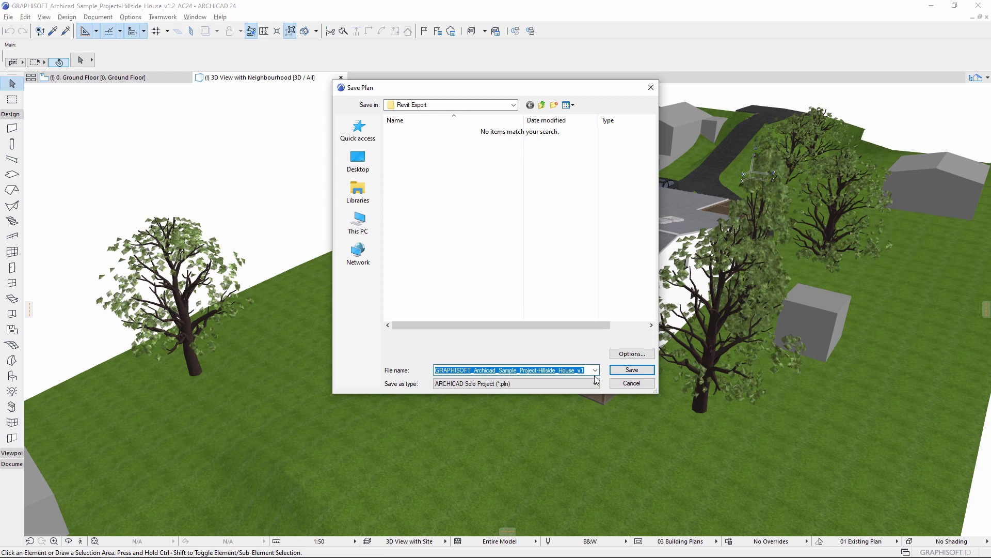
click(594, 382)
click(558, 321)
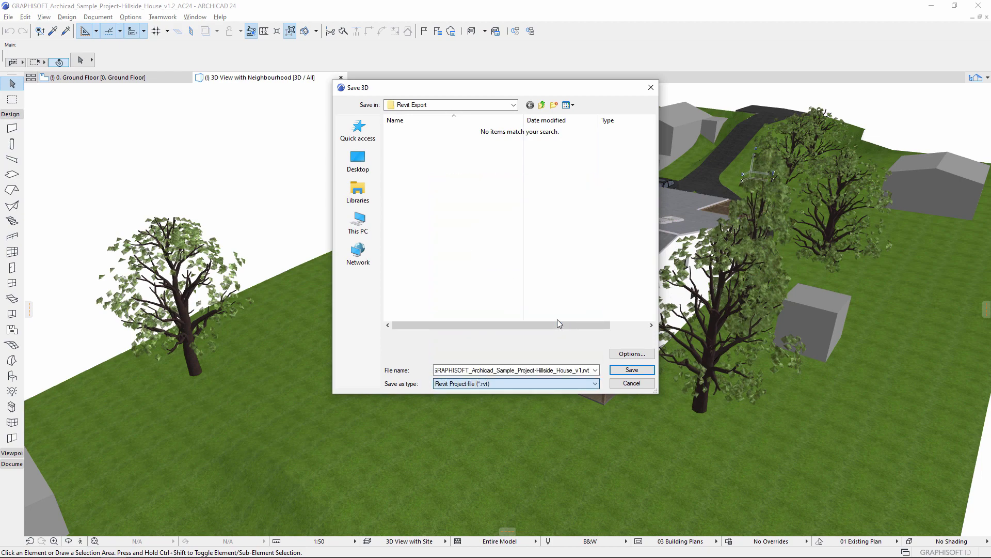
click(632, 354)
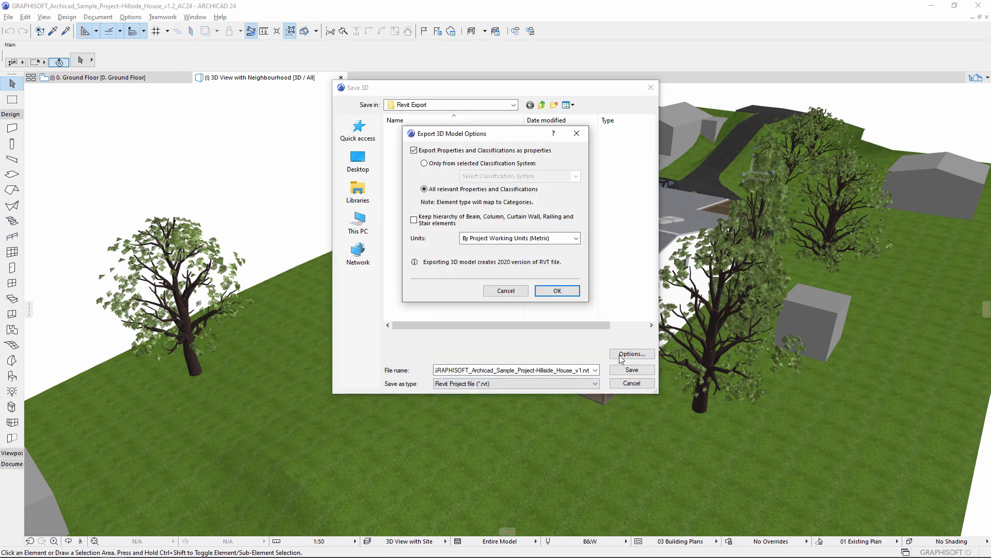
Step: Export all relevant properties and classifications, keep beam/column/stair hierarchy, and use project working units
click(424, 164)
click(576, 177)
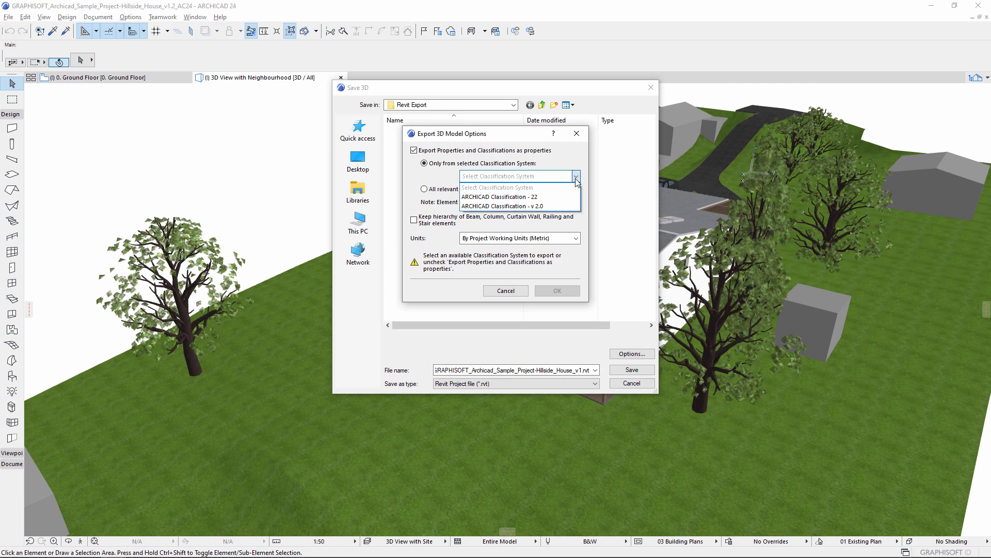
click(576, 177)
click(425, 189)
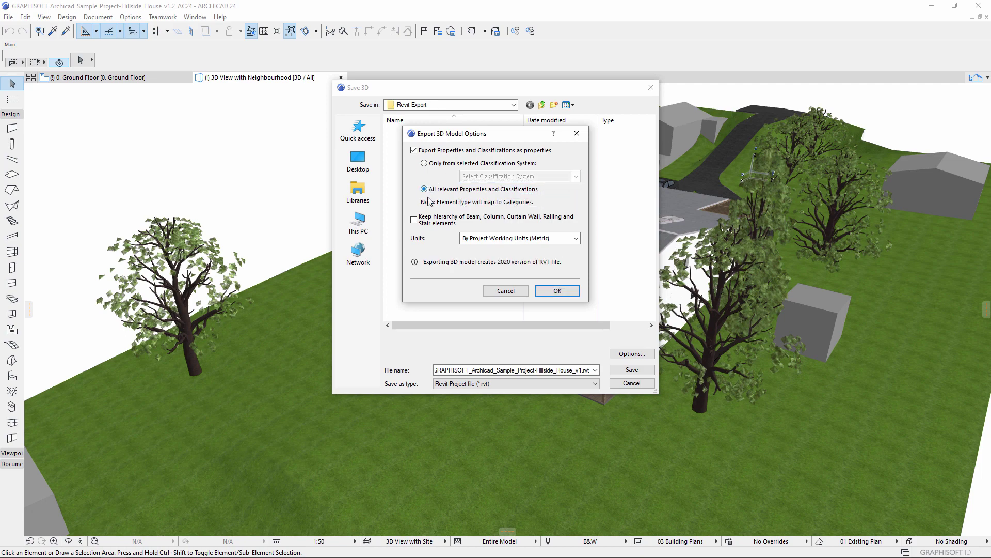
click(428, 219)
click(577, 241)
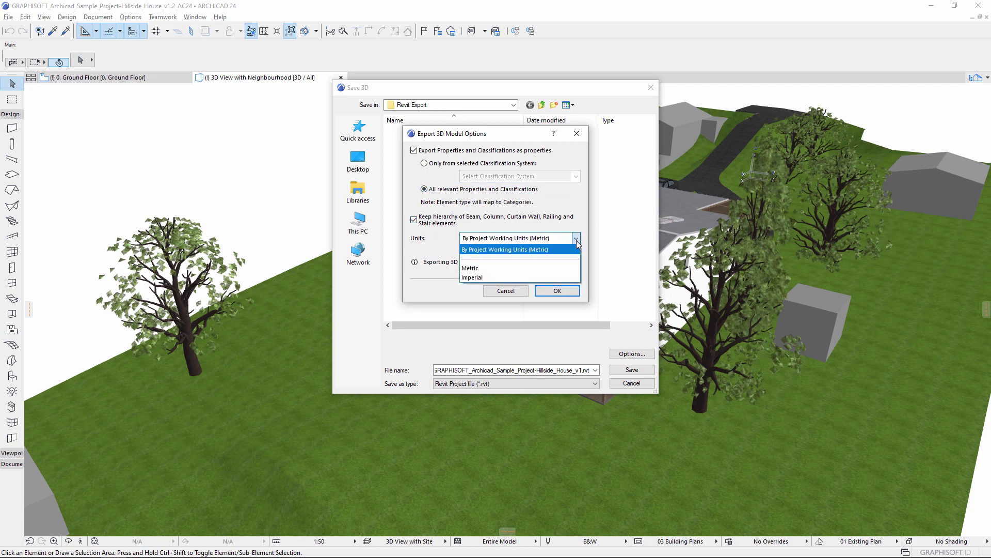
click(576, 240)
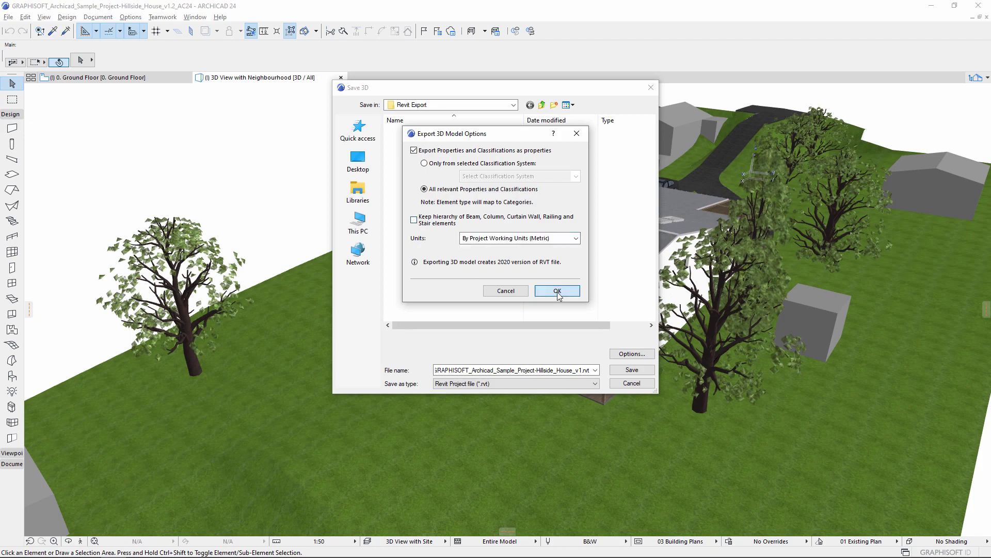
click(557, 290)
Step: Save the RVT, link it into Project3 Internal Origin to Internal Origin, and orbit the 3D view
click(632, 370)
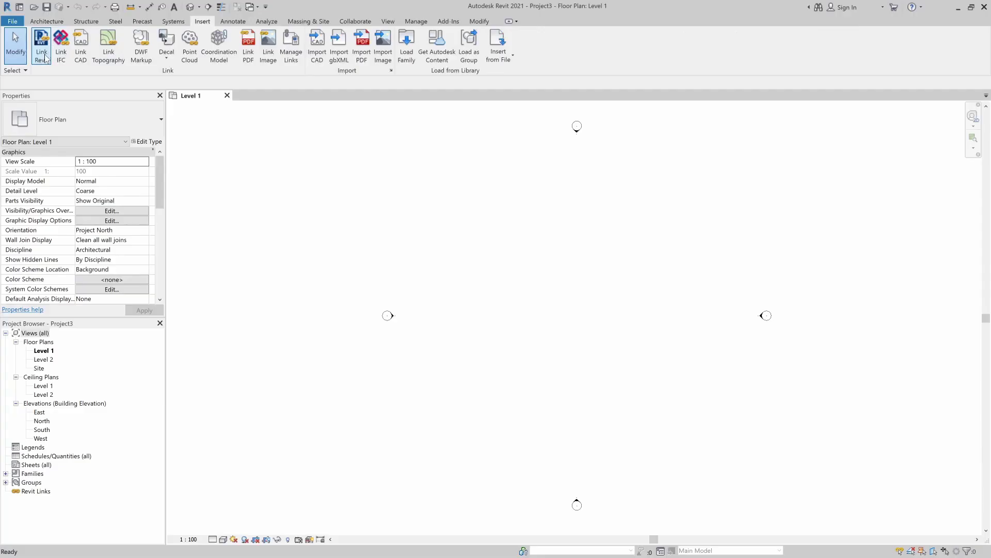
click(45, 58)
click(526, 409)
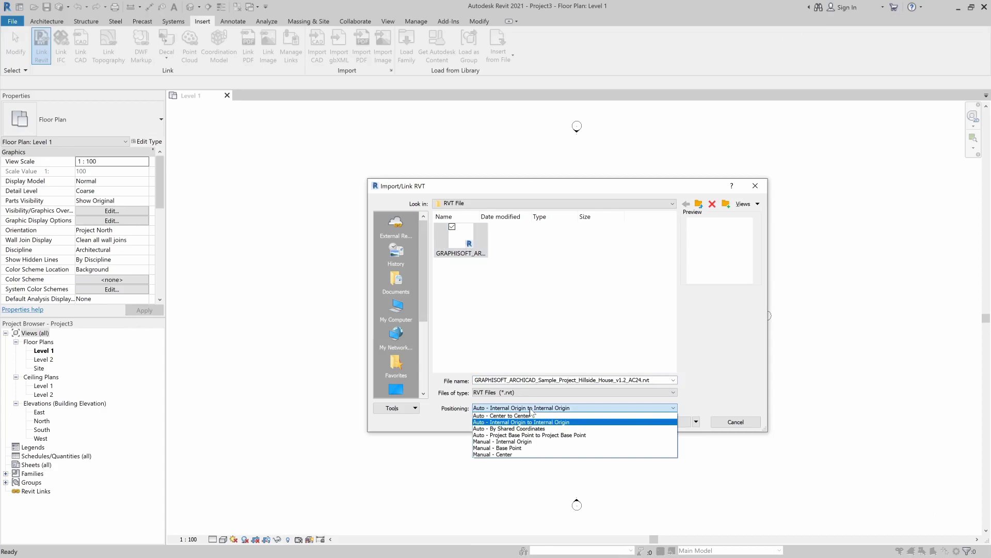
click(531, 412)
click(668, 422)
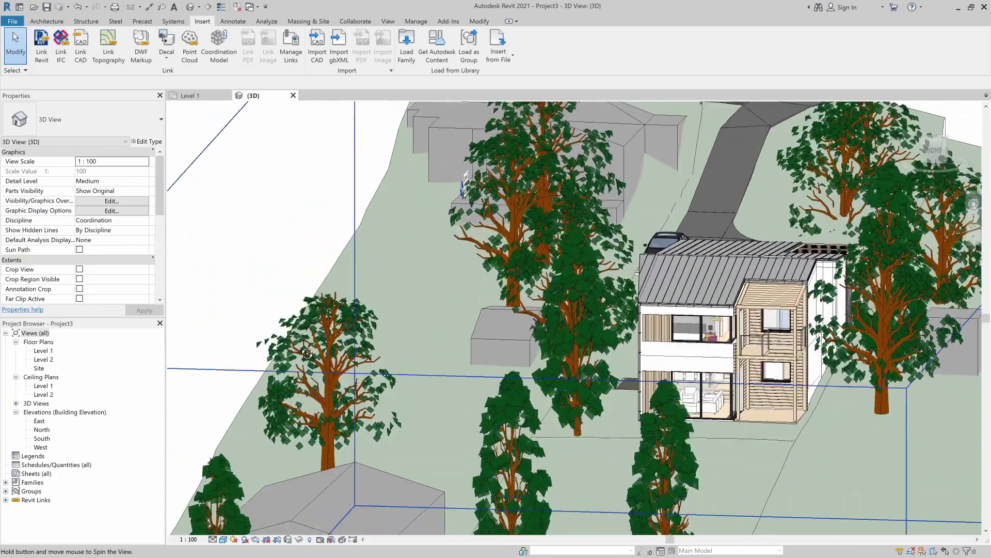
shift+middle_drag(306, 352, 477, 381)
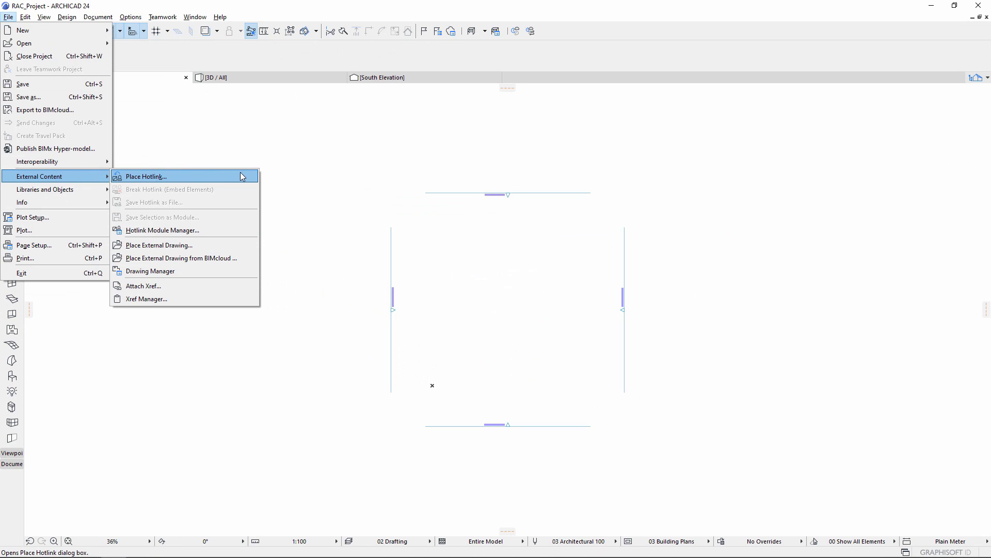
Step: Create a new hotlink module from file, filtered to Revit project files, choosing Rac_project.rvt
click(237, 176)
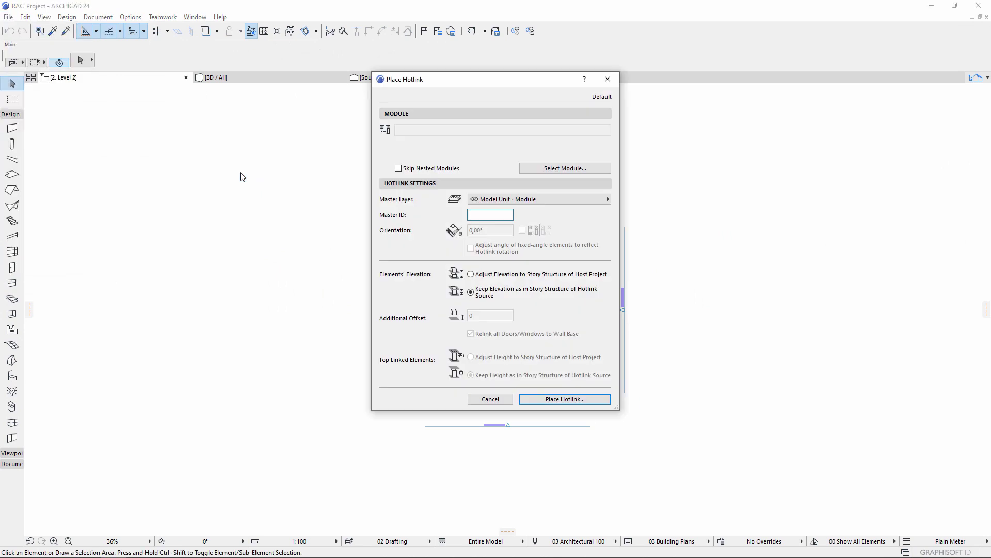
click(585, 169)
click(614, 254)
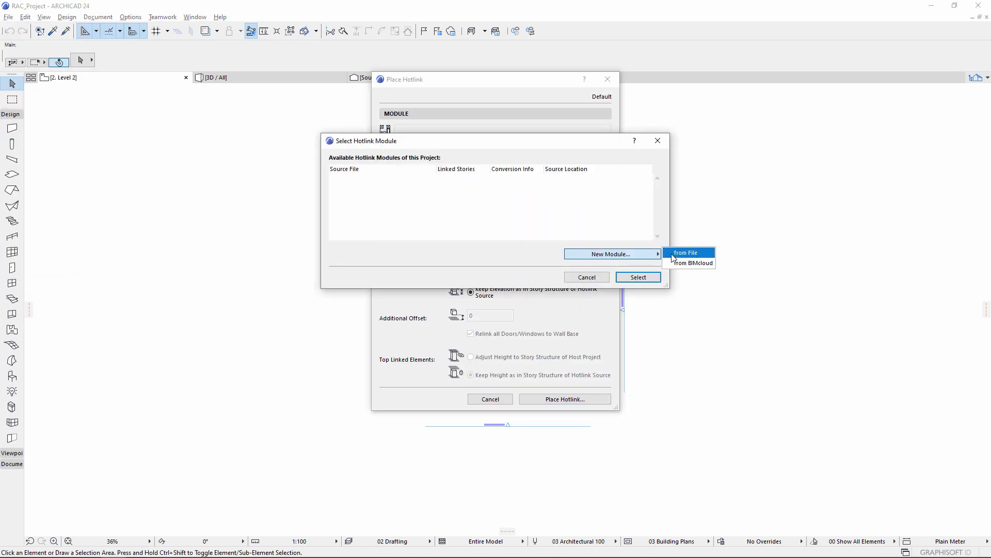
click(673, 253)
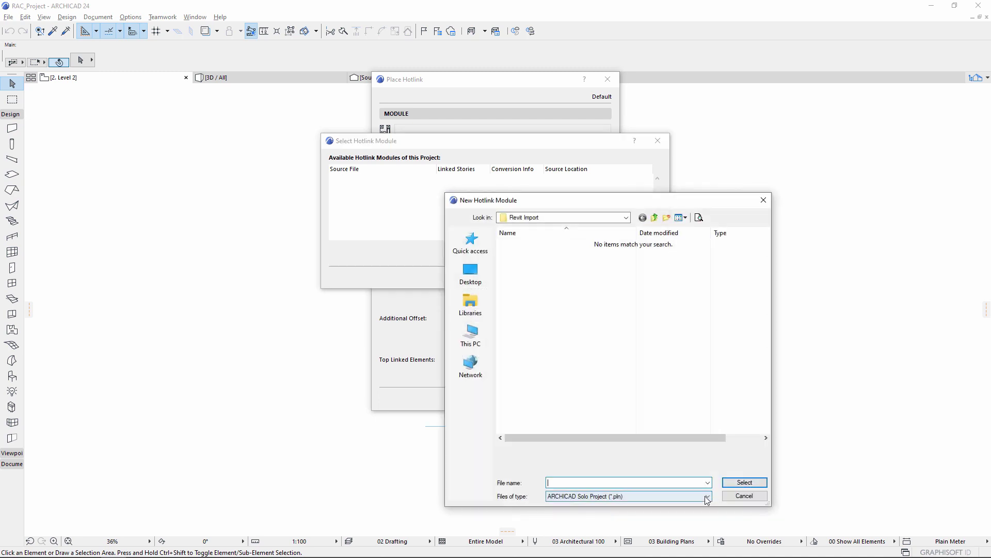
click(707, 496)
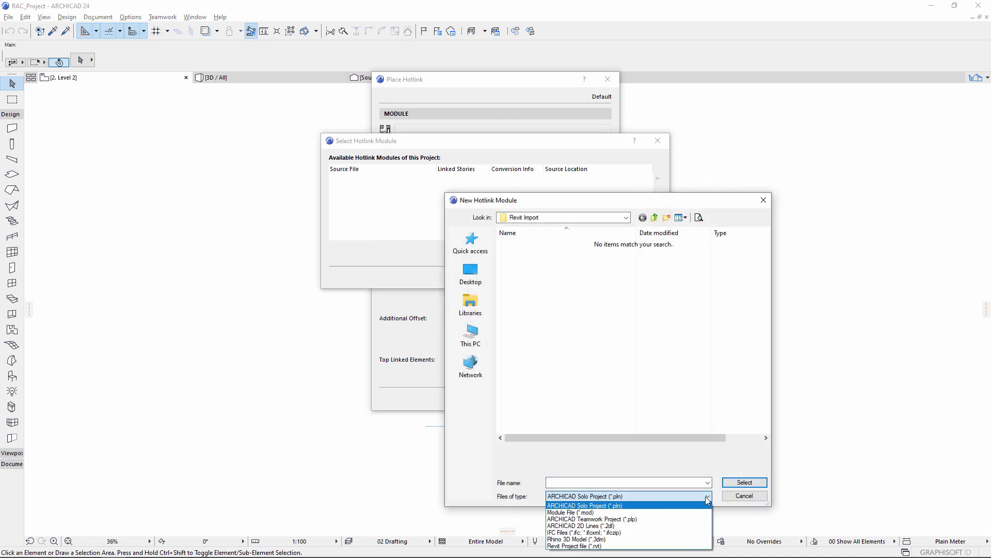
click(706, 546)
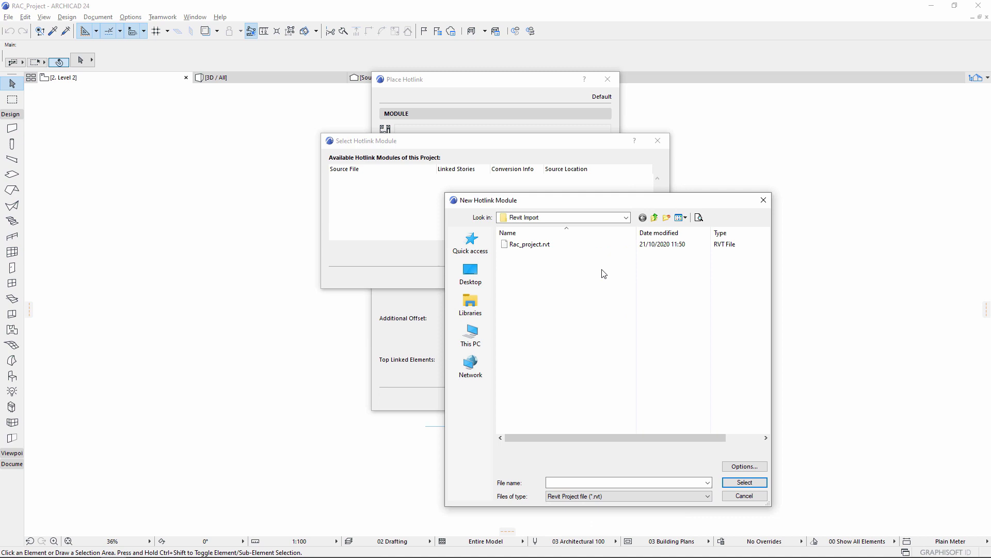
click(601, 251)
Step: In the RVT hotlink options, keep attributes generated from the Revit file
click(726, 467)
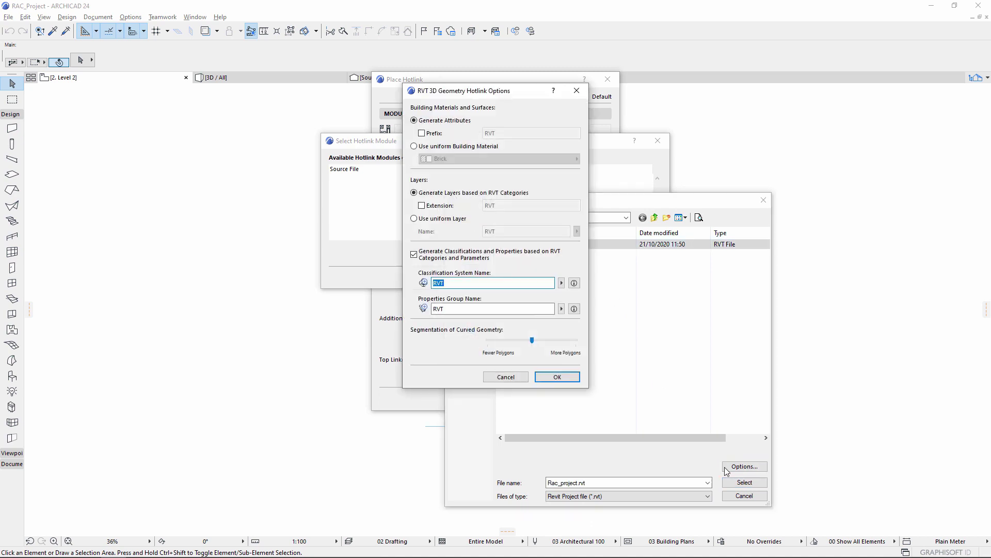
click(422, 133)
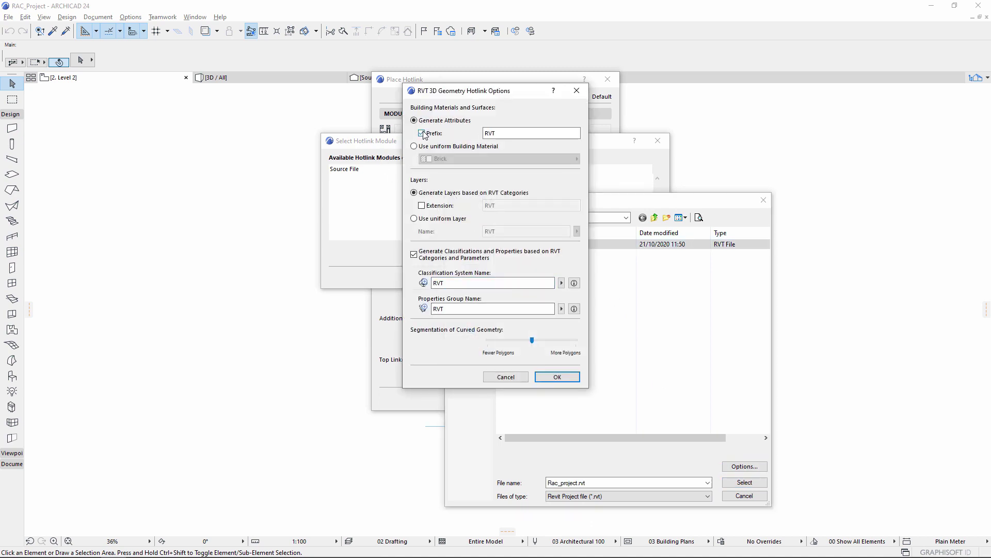
click(422, 134)
click(414, 147)
click(442, 159)
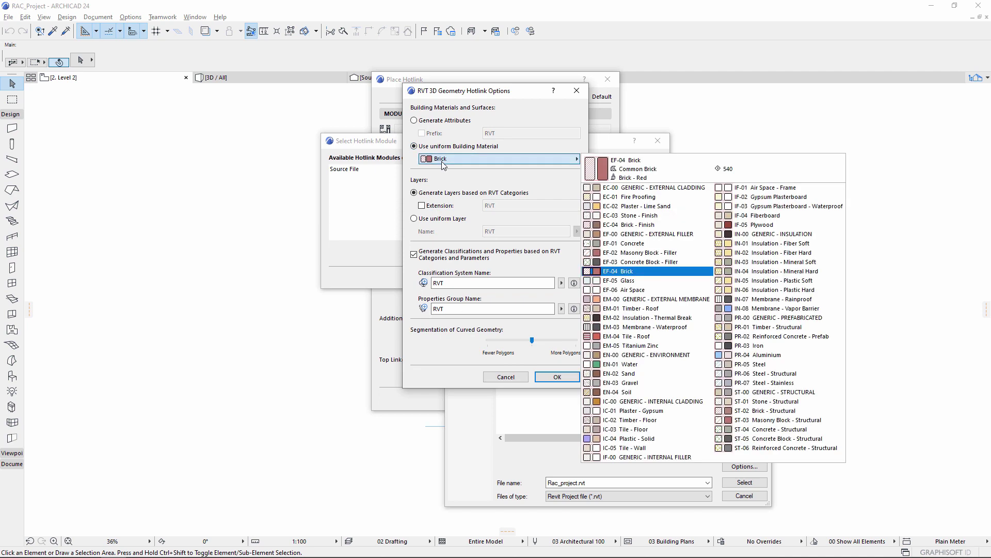
click(440, 169)
click(414, 121)
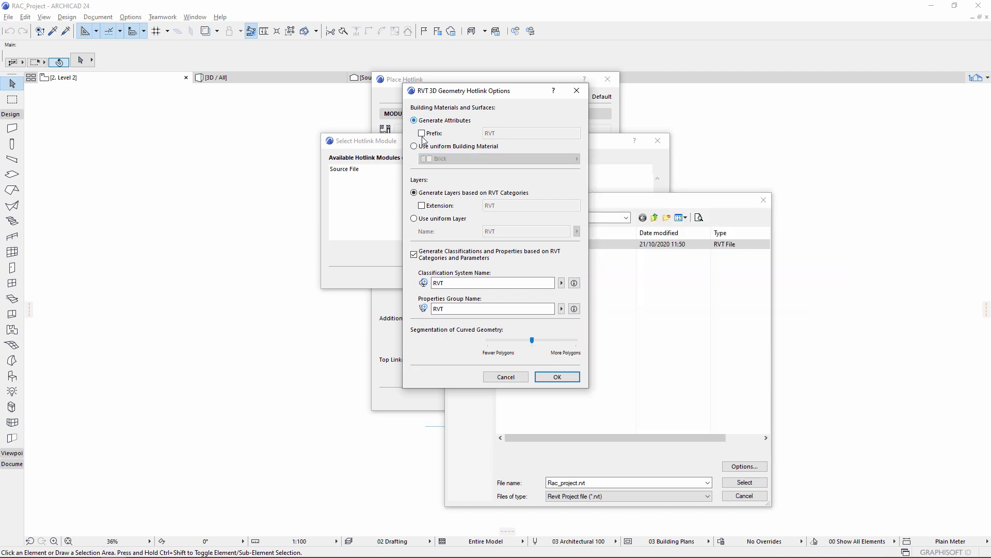
Step: Put all hotlinked elements on one layer named RVT and use fewer curve segments
click(436, 206)
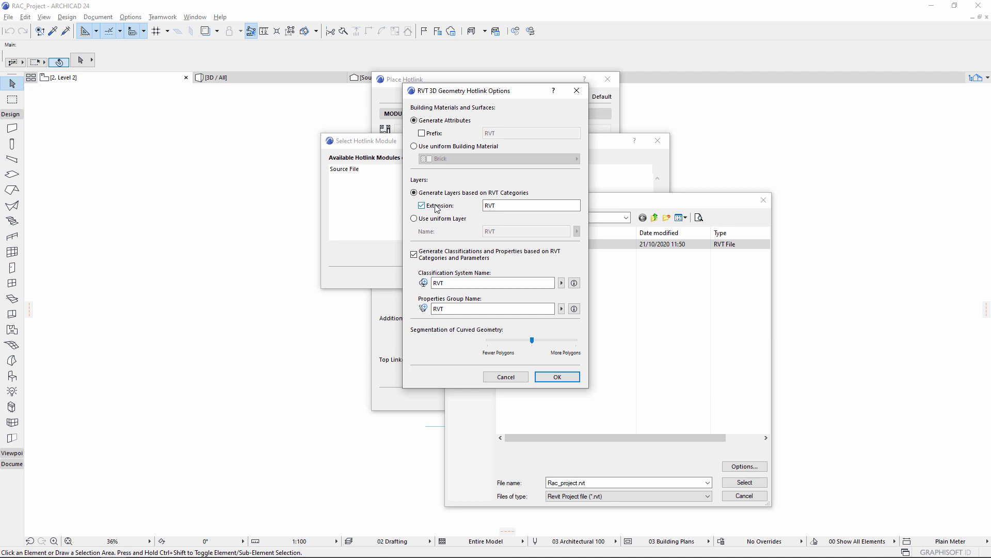
click(436, 206)
click(436, 219)
click(535, 232)
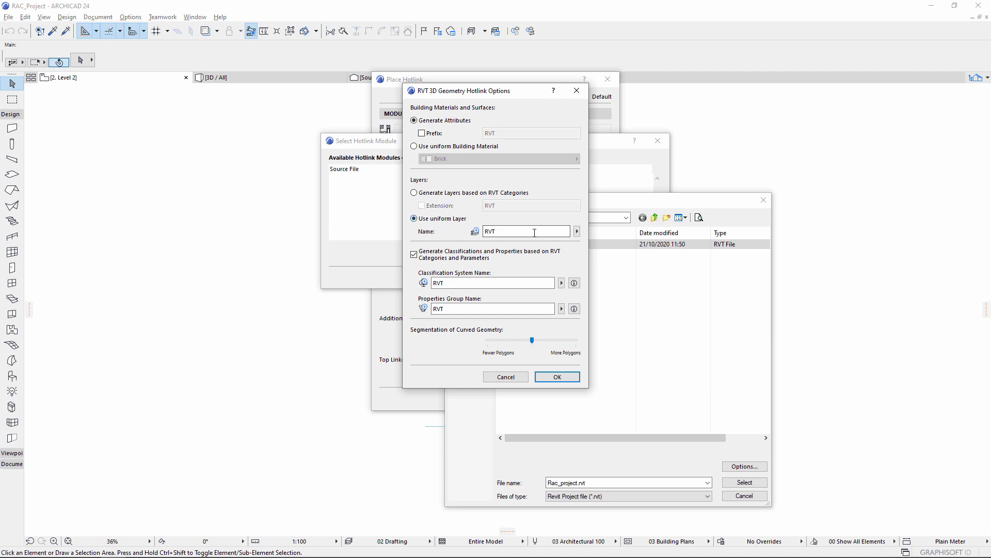
click(577, 232)
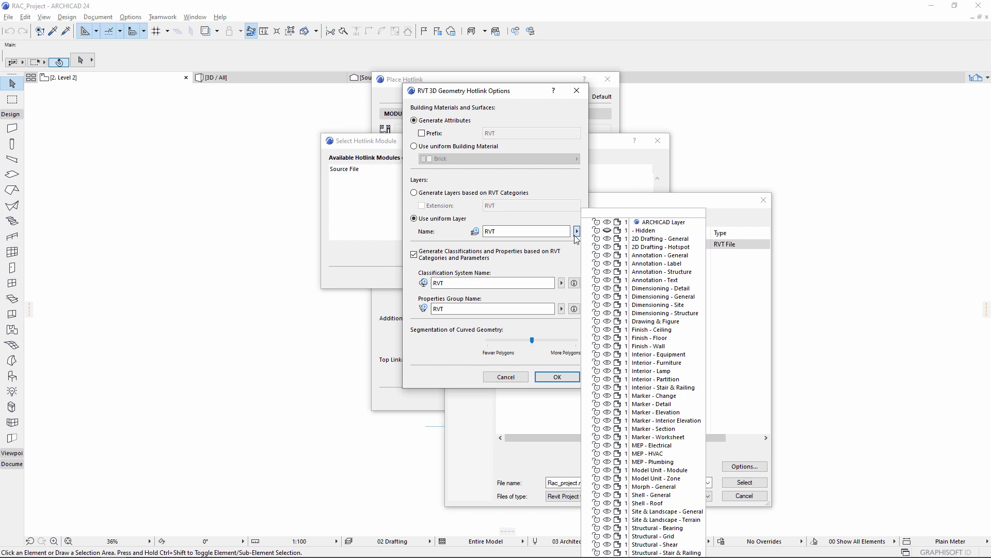
click(577, 231)
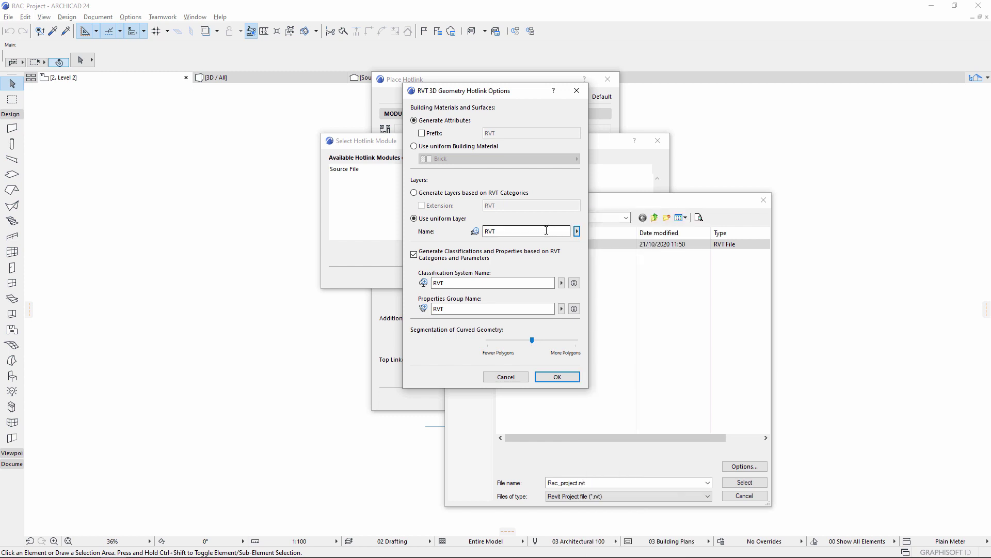
mouse_move(532, 339)
mouse_down()
mouse_move(487, 340)
mouse_move(571, 343)
mouse_move(545, 343)
mouse_up()
click(555, 377)
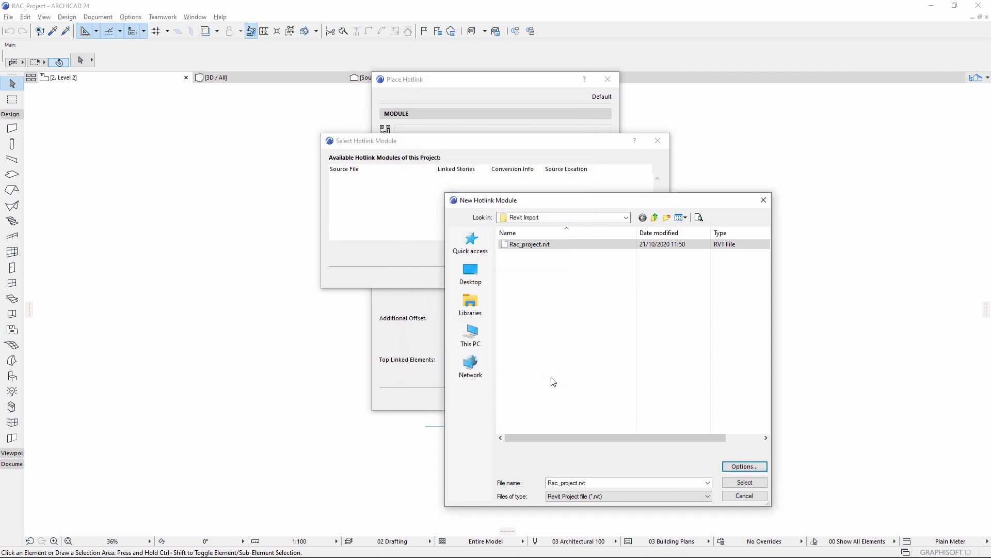
Step: Use Rac_project.rvt with its {3D} view as the module and place the hotlink
click(745, 483)
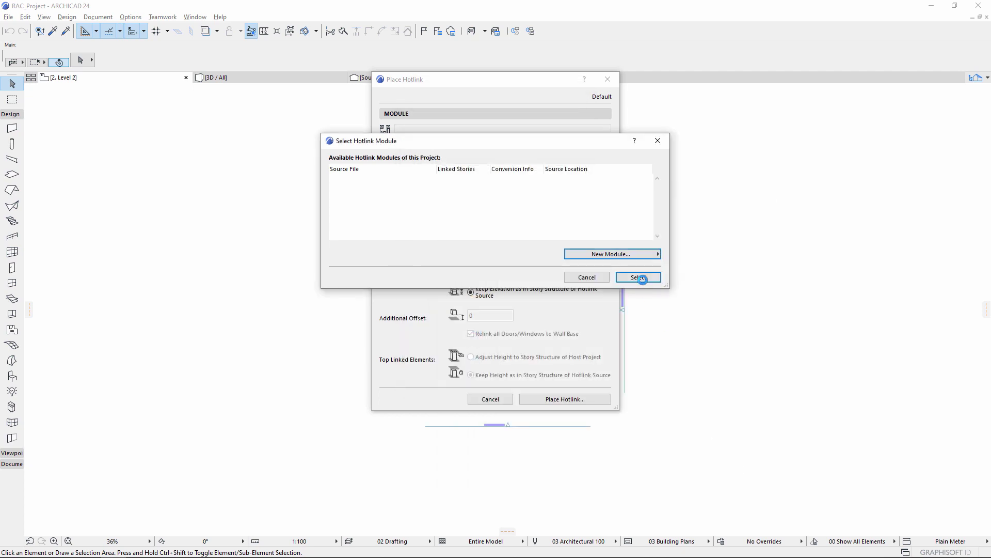
click(575, 201)
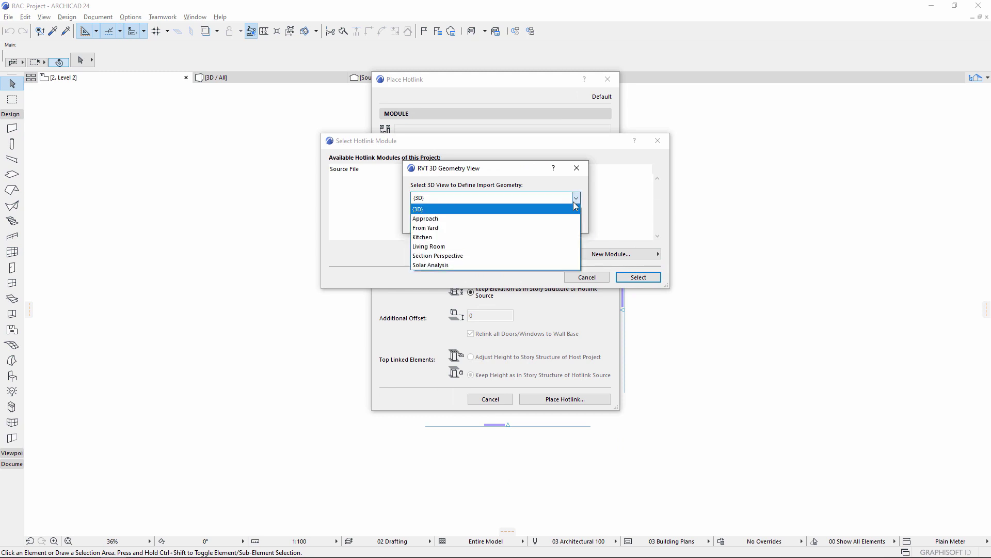
click(576, 208)
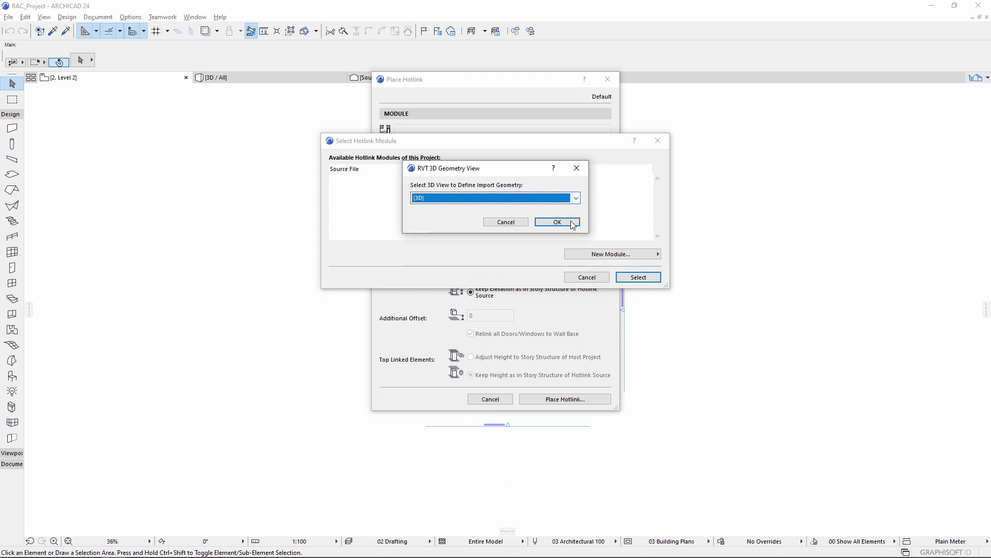
click(567, 223)
click(623, 279)
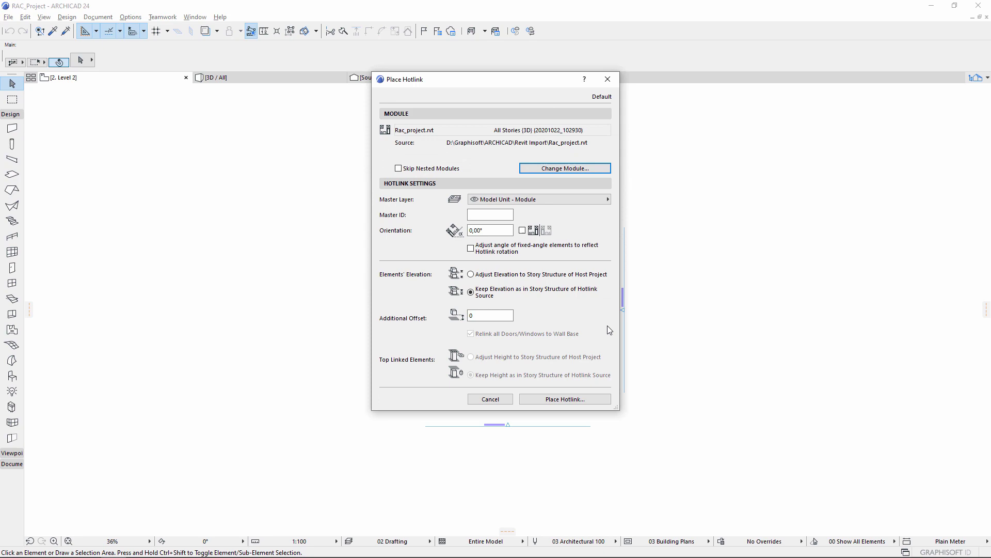
click(589, 398)
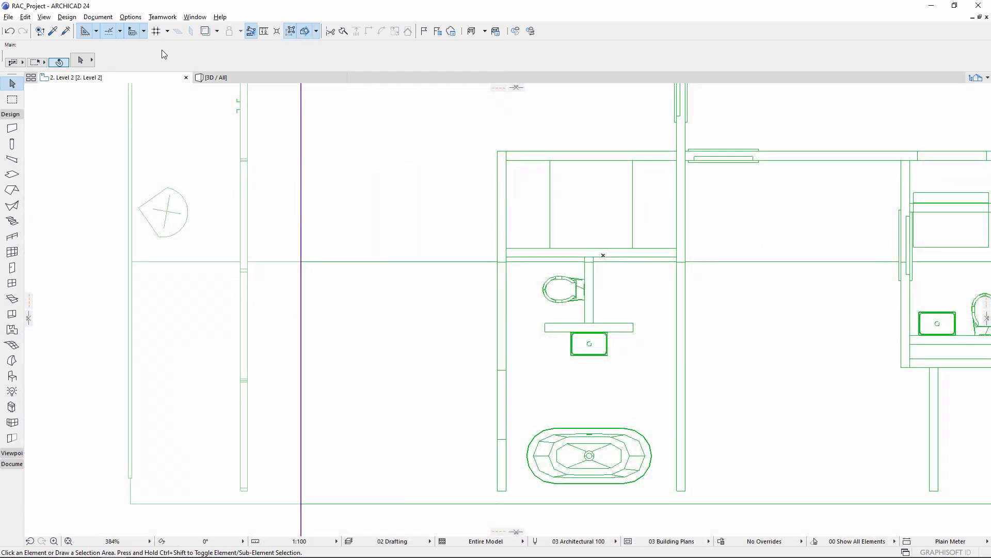
Step: Bring up the File > Libraries and Objects commands
click(8, 17)
mouse_move(46, 189)
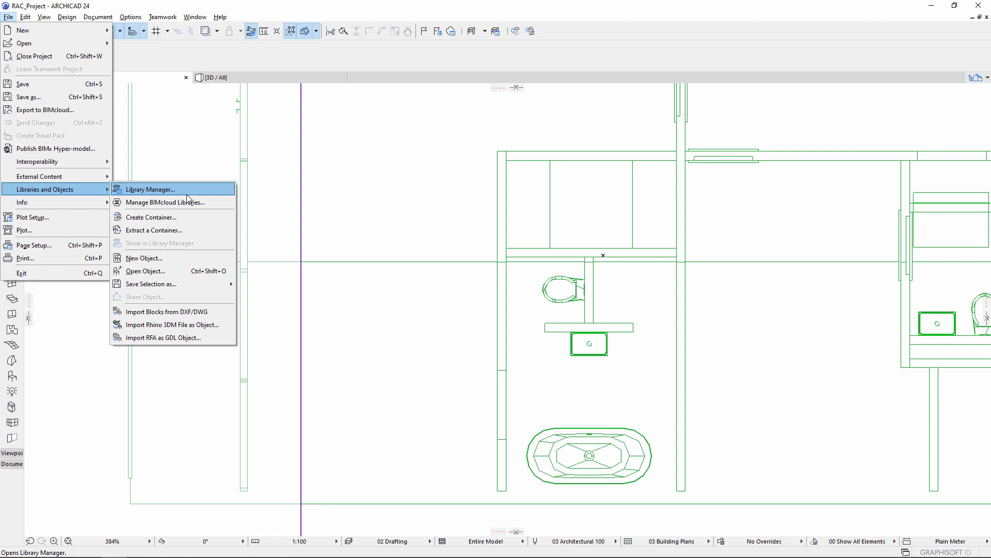
Step: Import M_Desk.rfa as an Object (best match) GDL part with adjusted curve segmentation
click(218, 339)
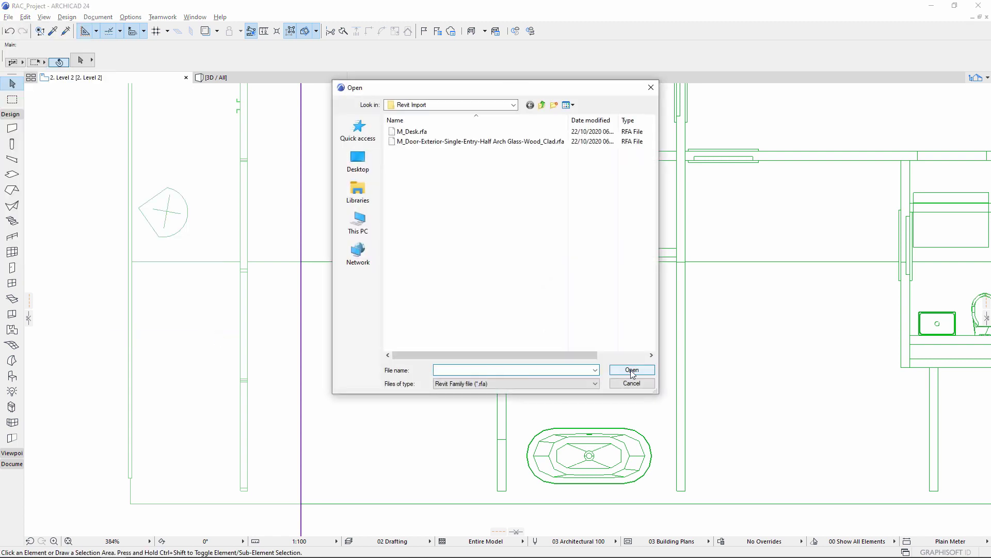
click(563, 132)
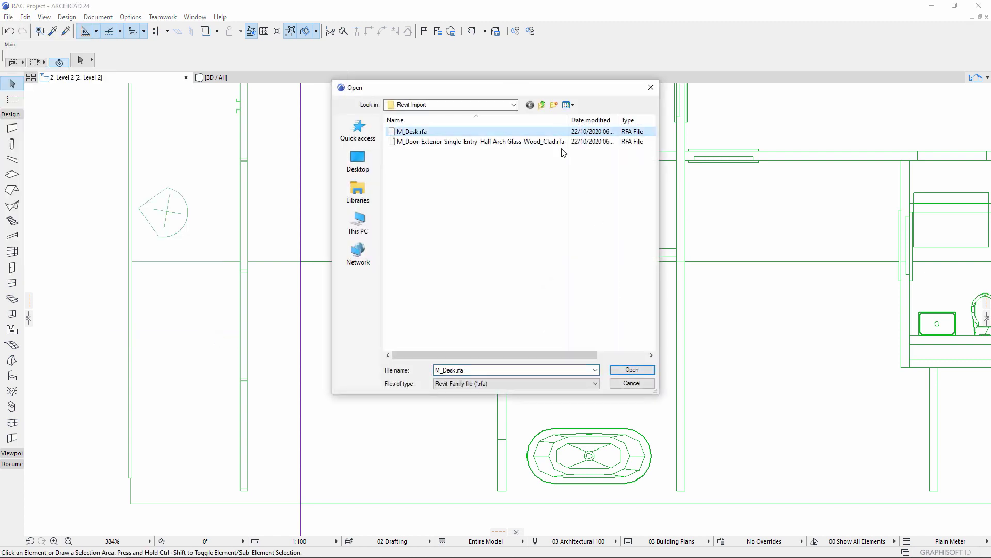
click(626, 371)
click(450, 178)
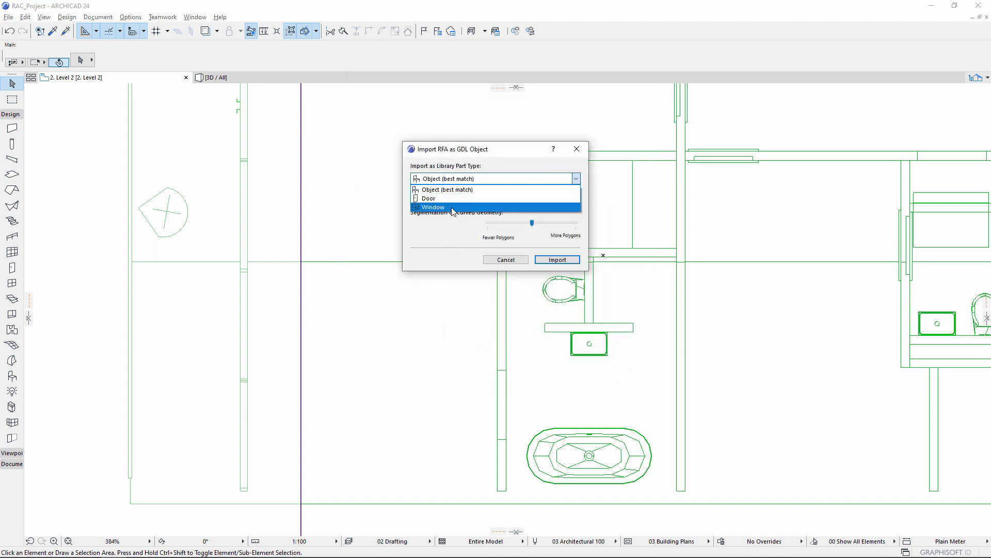
click(455, 190)
mouse_move(533, 222)
mouse_down()
mouse_move(493, 226)
mouse_move(577, 223)
mouse_move(537, 223)
mouse_up()
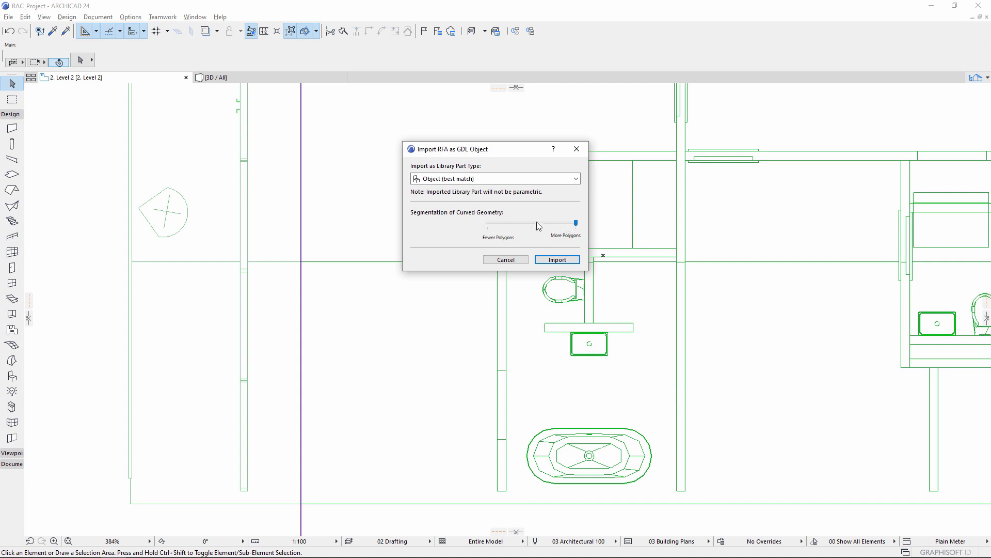
click(545, 260)
click(575, 218)
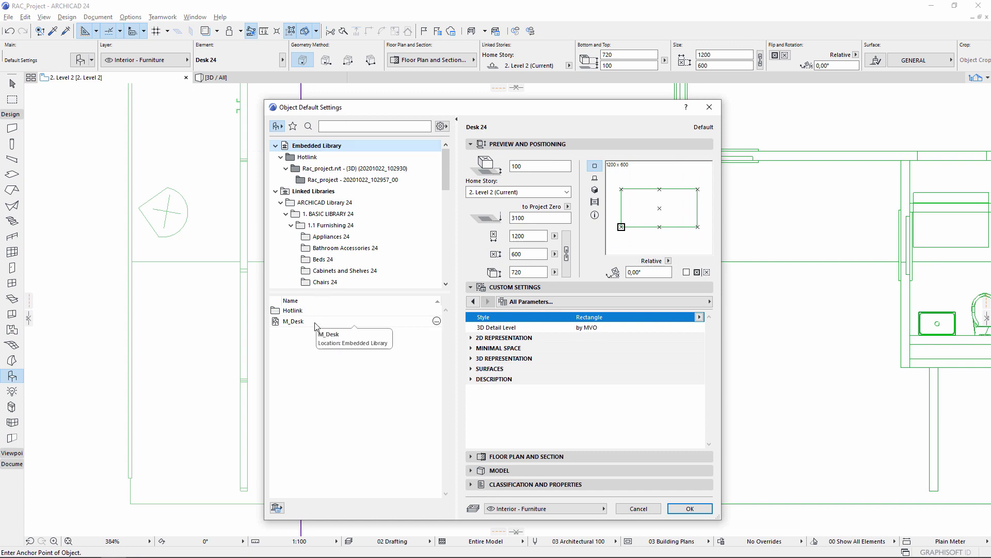
Step: Place M_Desk and override its Steel, Chrome Plated surface with Stainless Steel 1
click(316, 324)
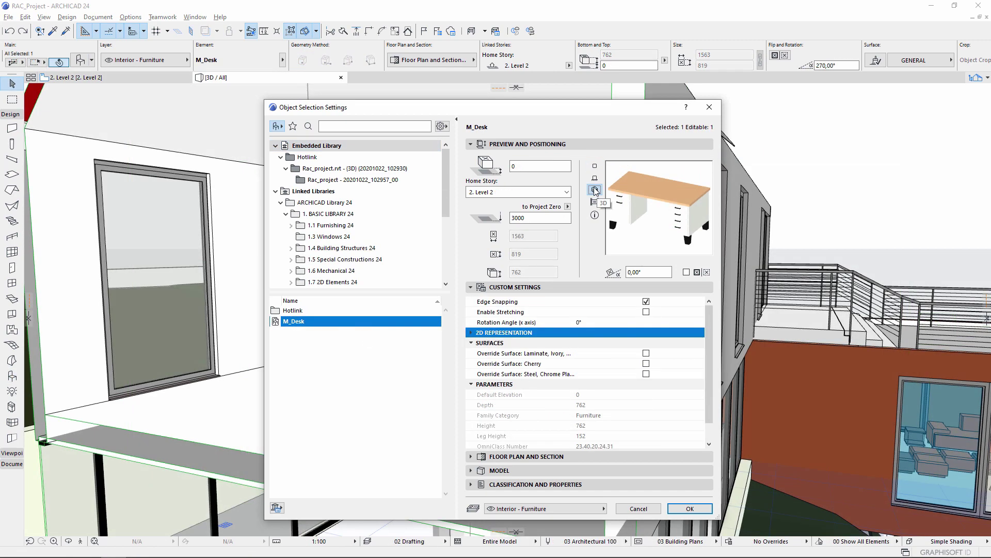
click(648, 376)
click(679, 383)
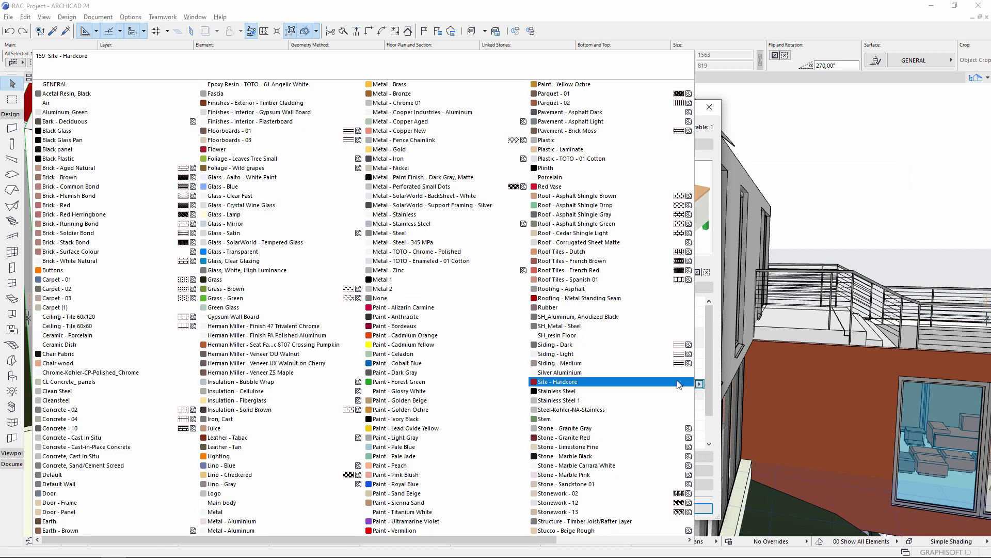
click(672, 400)
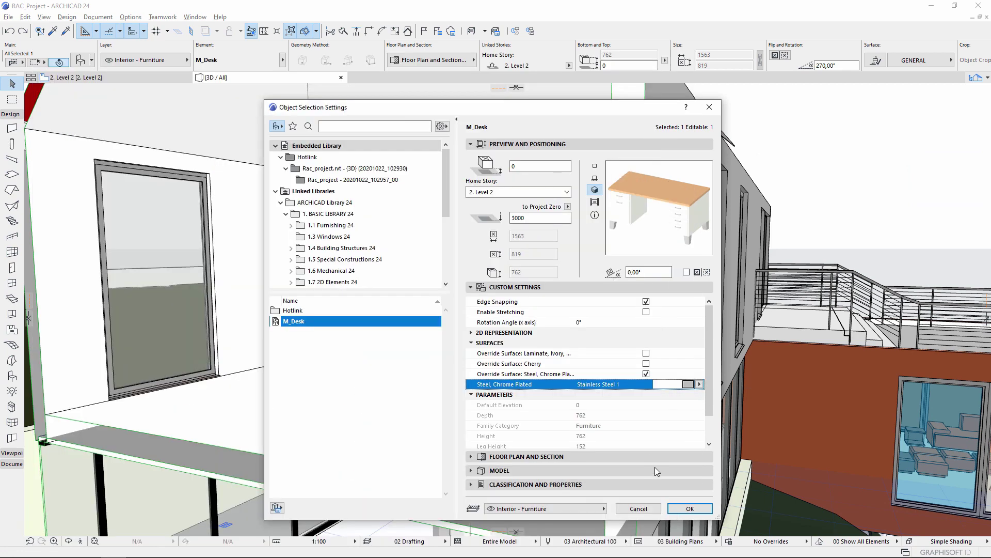
click(685, 508)
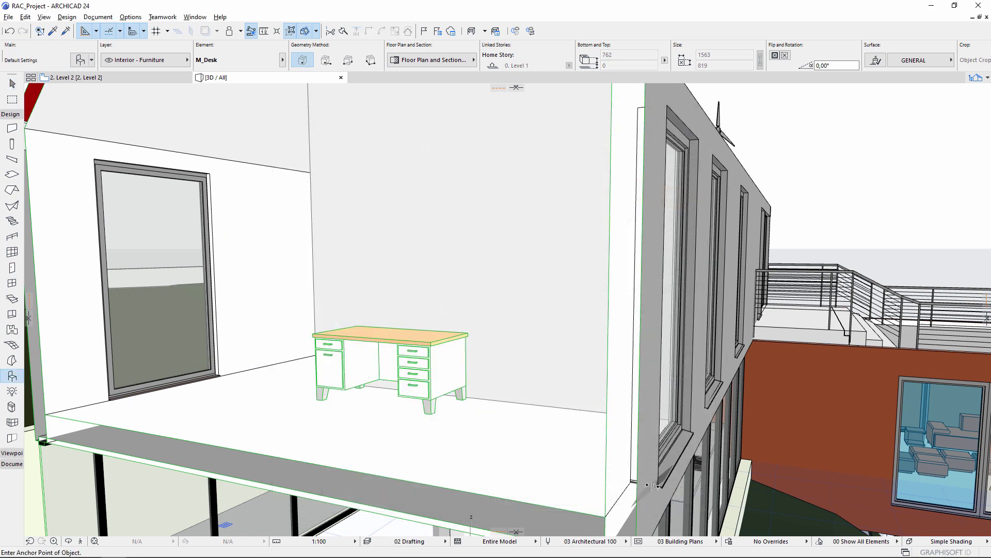
Step: Import the Half Arch Glass Wood_Clad exterior door RFA as a Door (best match) GDL object
click(8, 16)
mouse_move(62, 189)
click(211, 340)
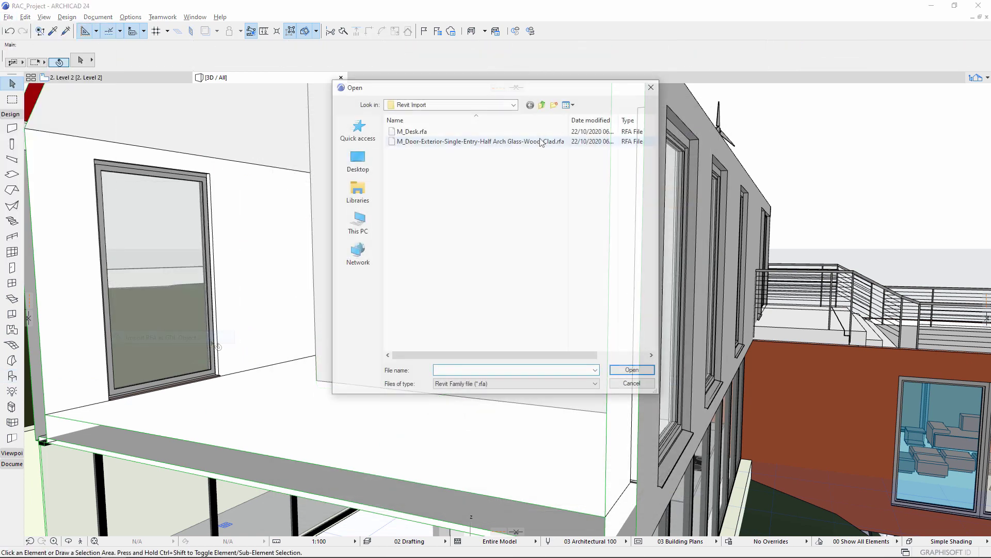
click(480, 145)
click(625, 365)
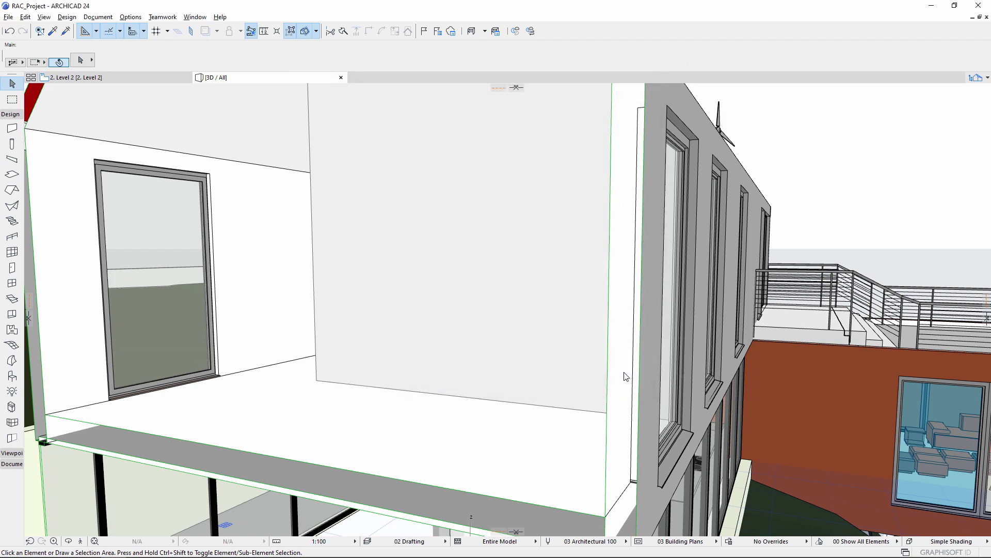
click(568, 182)
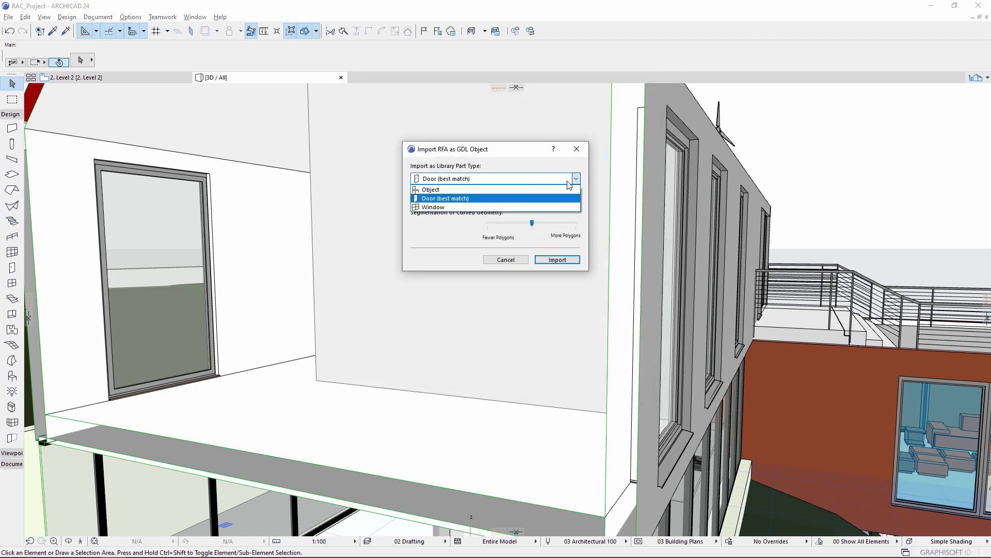
click(568, 199)
click(558, 259)
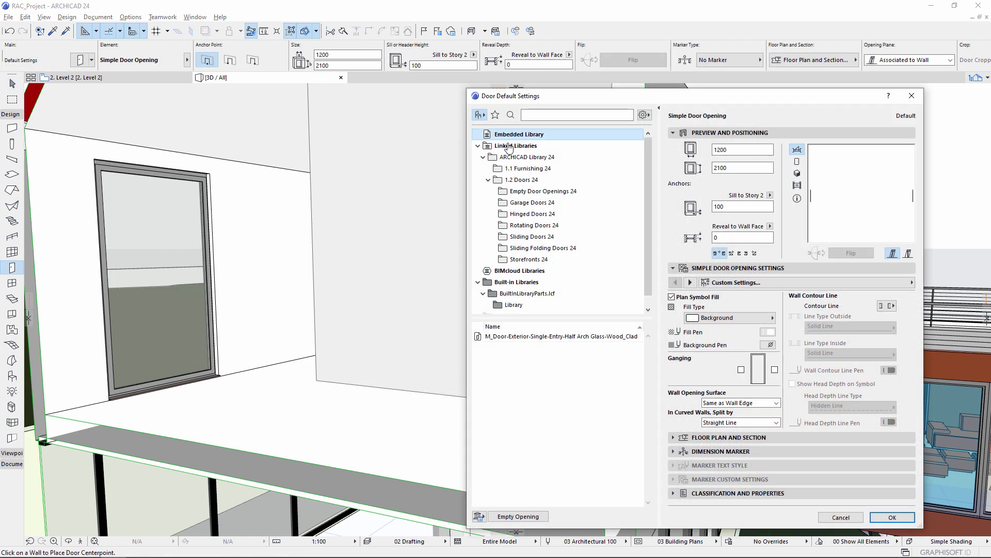
Step: Make the imported door the default and place it in the room's back wall with its opening direction
click(516, 336)
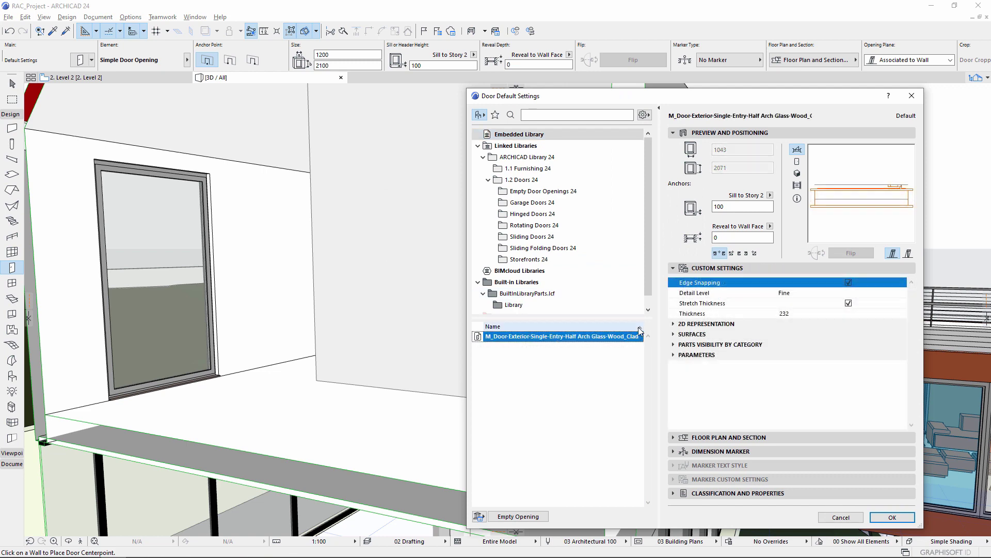
click(674, 324)
scroll(772, 344, down, 1)
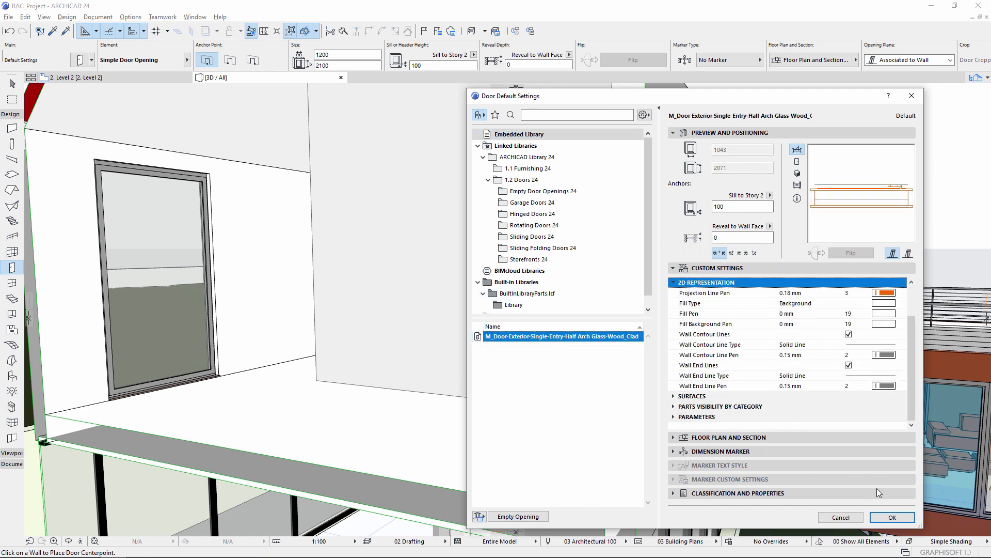
click(892, 517)
click(454, 389)
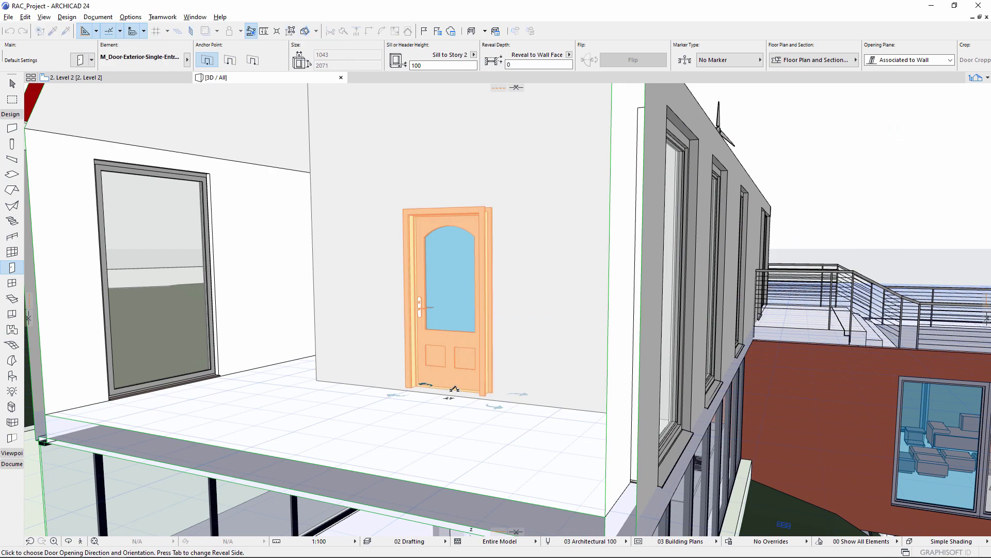
click(445, 384)
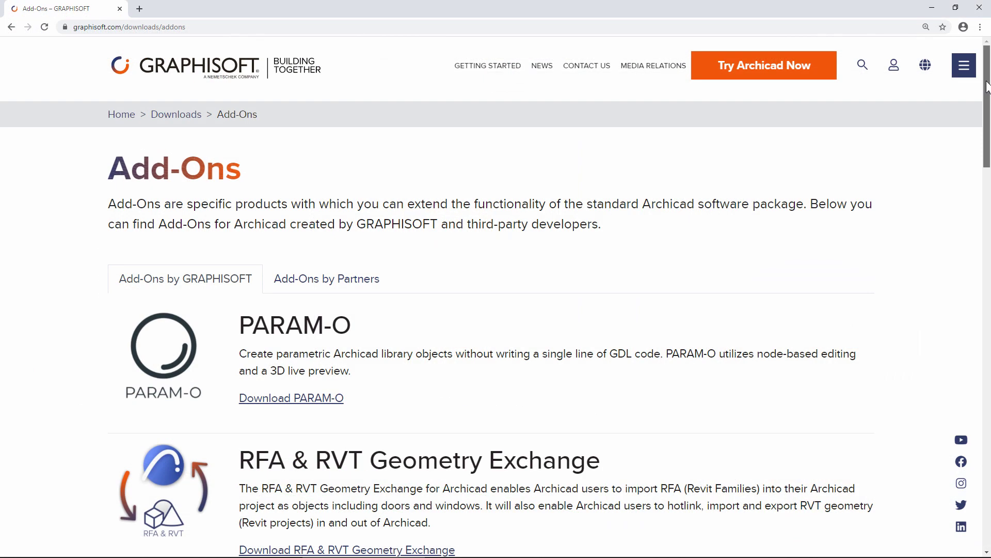
drag(987, 87, 989, 405)
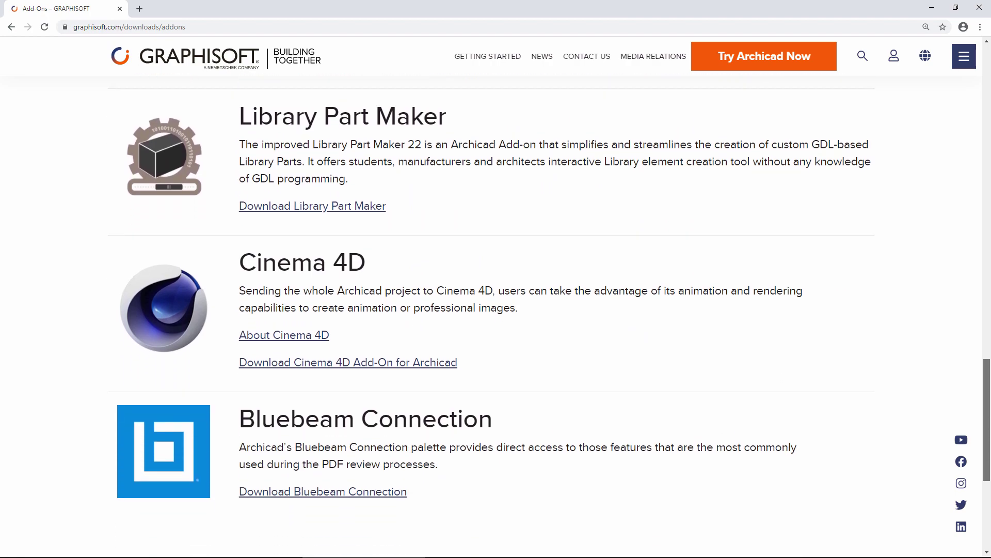